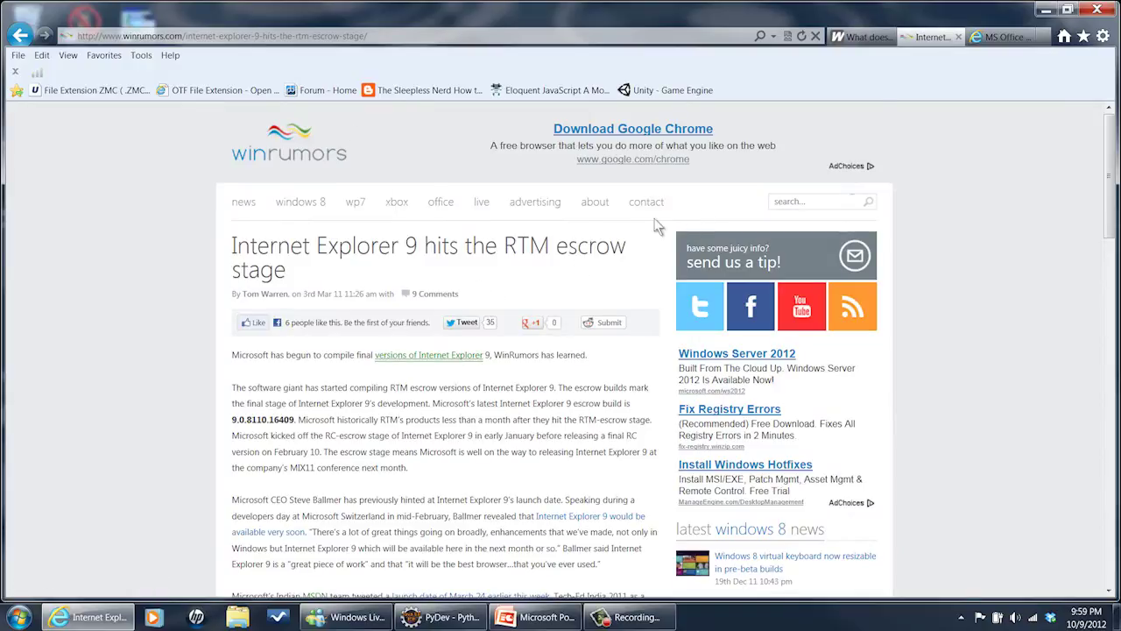
{"action": "left_click", "coordinate": [1001, 37]}
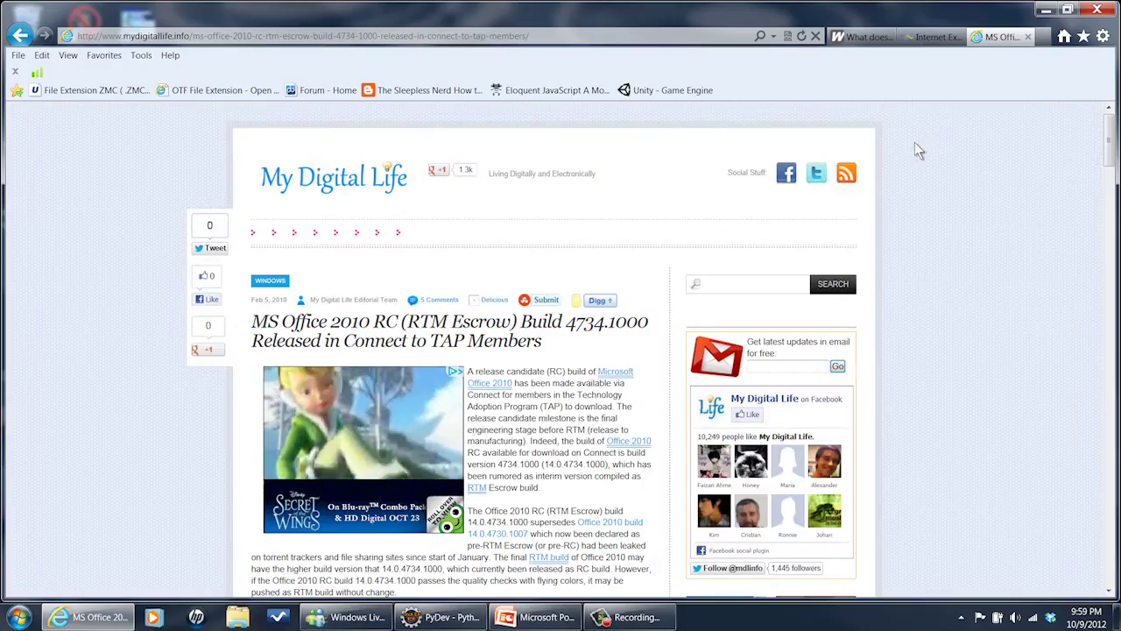